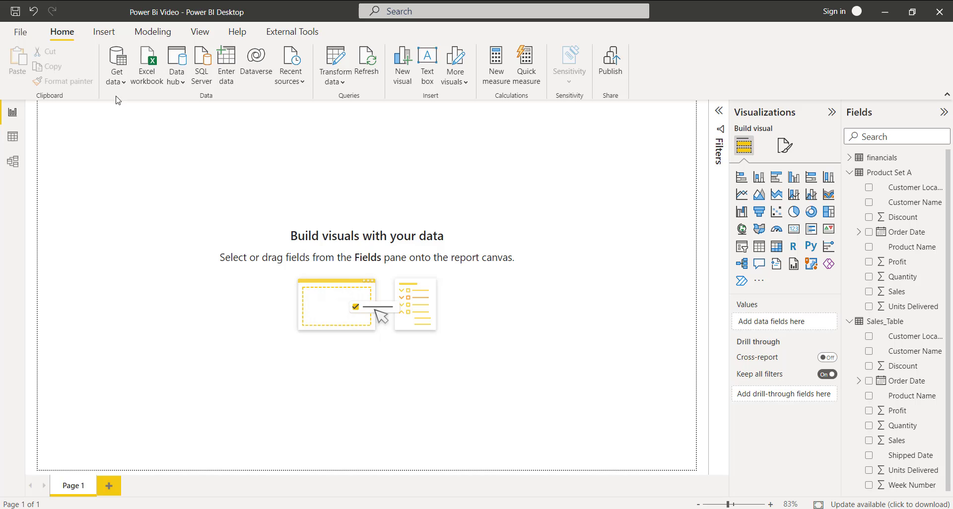
Step: Collapse Product Set A and Sales_Table in the Fields pane and view the table rows in Data view
{"action": "left_click", "coordinate": [858, 176]}
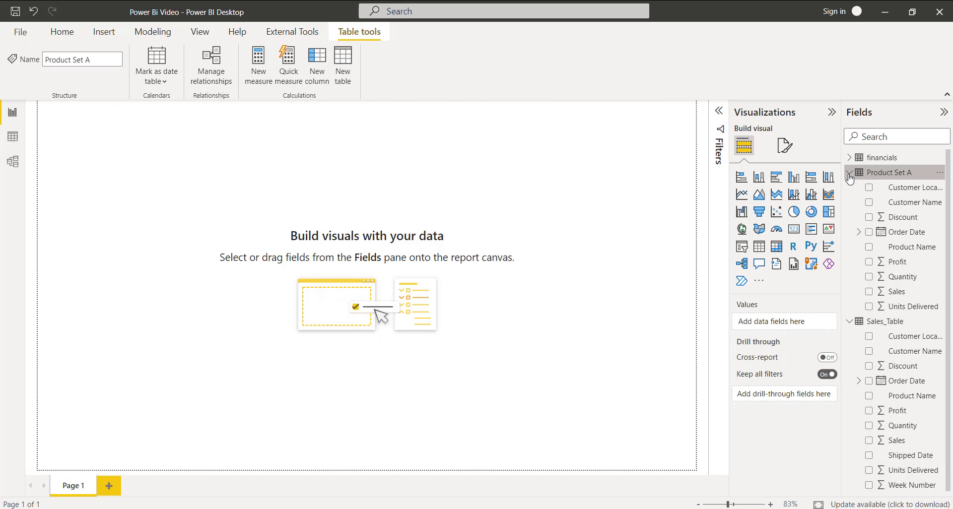
{"action": "left_click", "coordinate": [849, 173]}
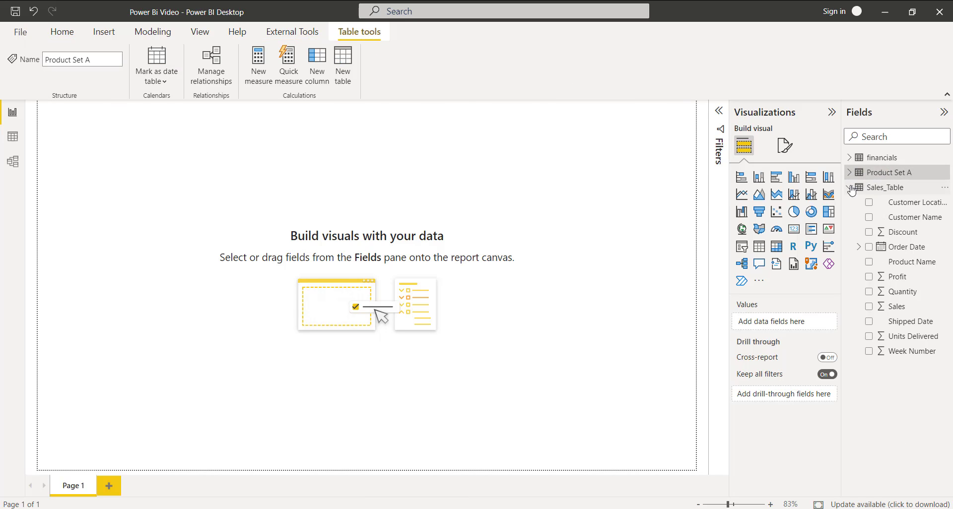
{"action": "left_click", "coordinate": [851, 189]}
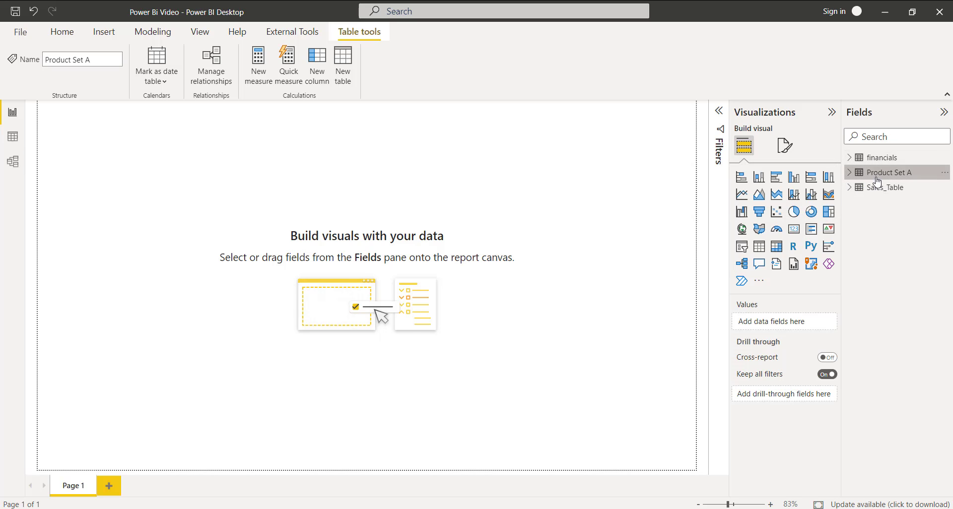
{"action": "left_click", "coordinate": [876, 187]}
{"action": "left_click", "coordinate": [879, 175]}
{"action": "left_click", "coordinate": [875, 189]}
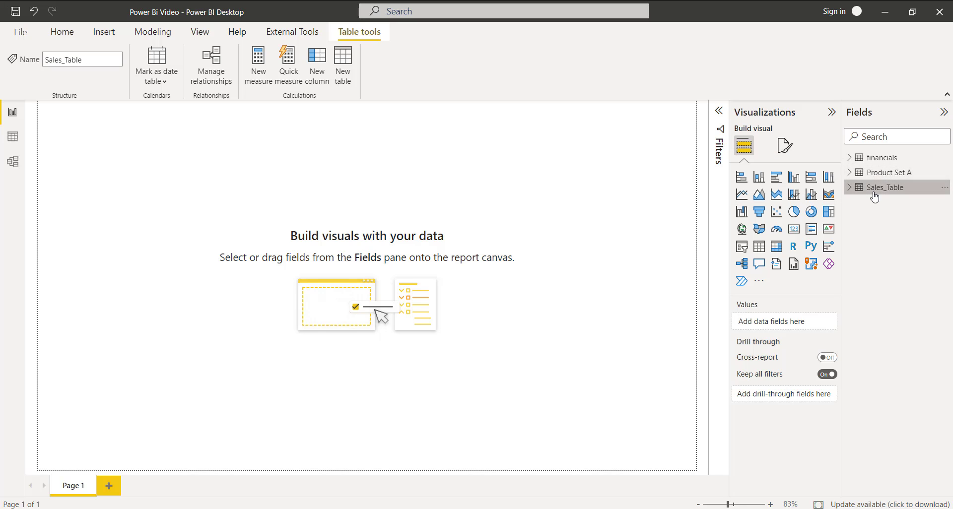
{"action": "left_click", "coordinate": [12, 139]}
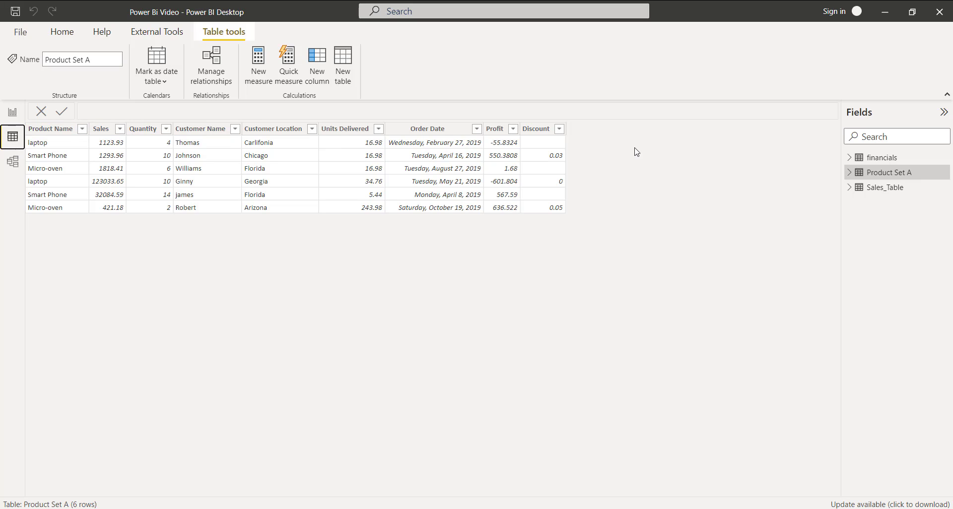
Step: Preview Sales_Table's rows, then show the three-table model diagram
{"action": "left_click", "coordinate": [898, 189]}
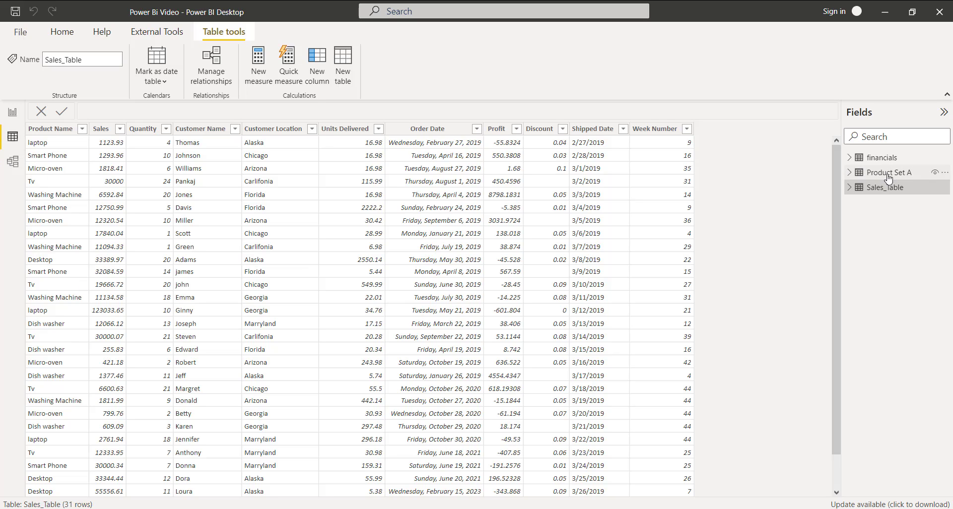
{"action": "left_click", "coordinate": [20, 158]}
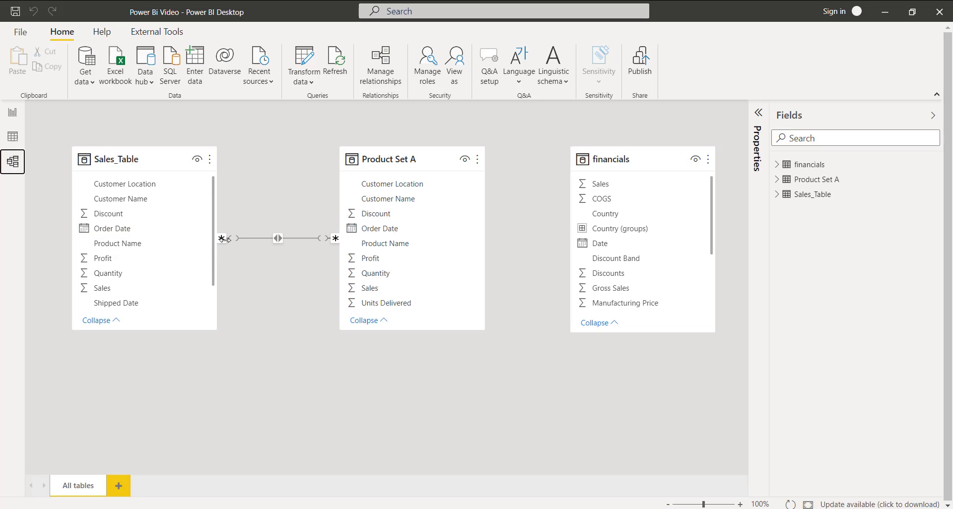
Step: Delete the old Sales_Table–Product Set A link and relate them many-to-many on Customer Location
{"action": "left_click", "coordinate": [300, 251]}
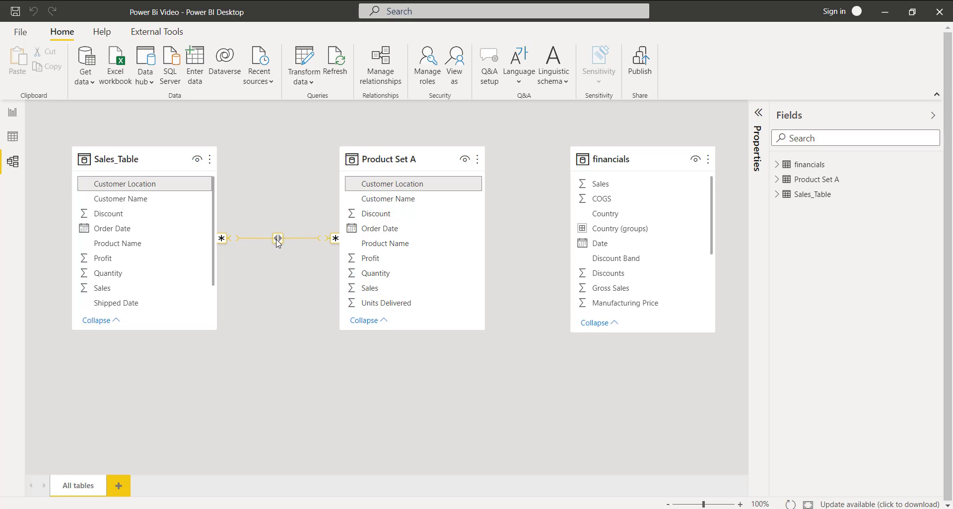
{"action": "right_click", "coordinate": [278, 241]}
{"action": "left_click", "coordinate": [297, 245]}
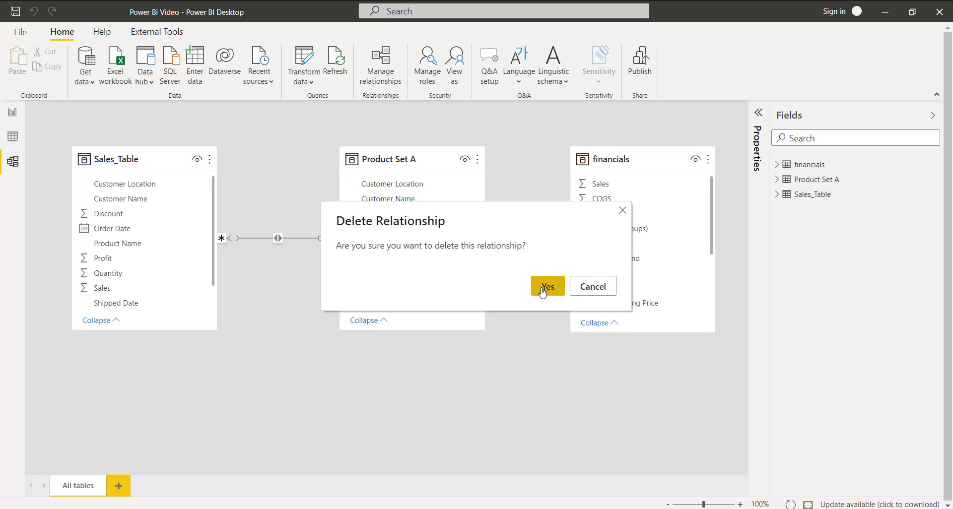
{"action": "left_click", "coordinate": [543, 292]}
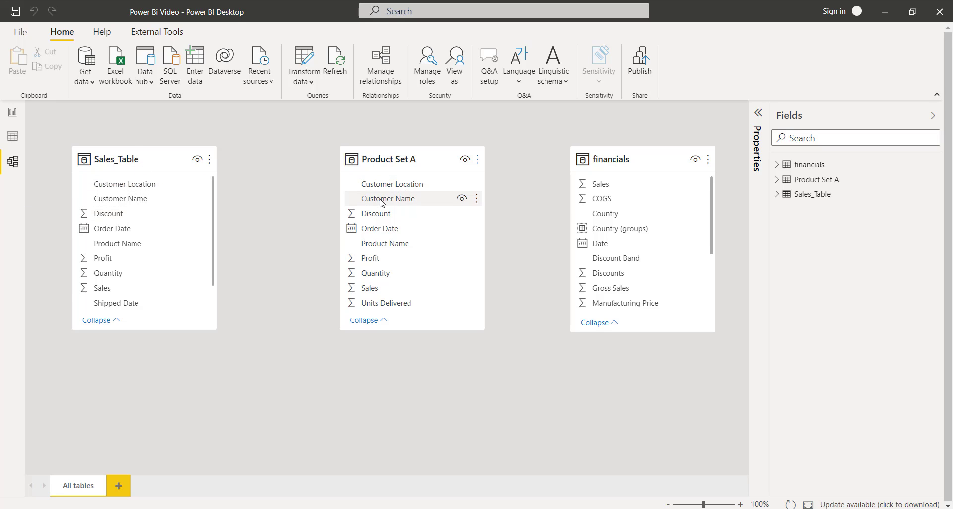
{"action": "left_click_drag", "start_coordinate": [148, 188], "coordinate": [375, 188]}
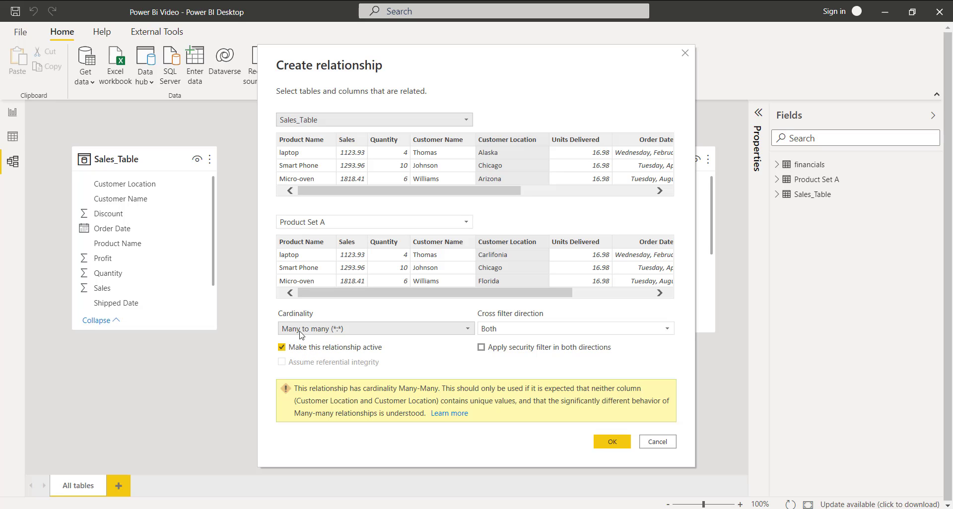
{"action": "left_click", "coordinate": [614, 441]}
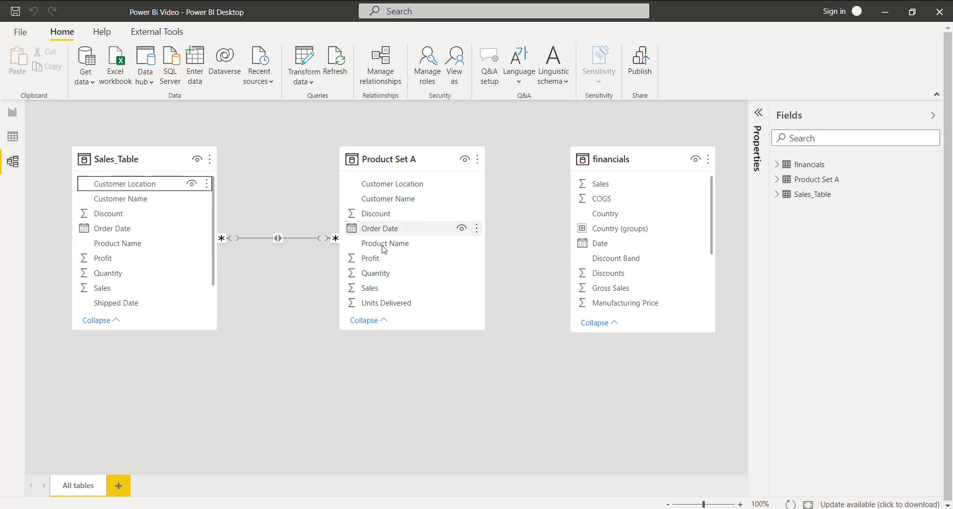
{"action": "right_click", "coordinate": [280, 238]}
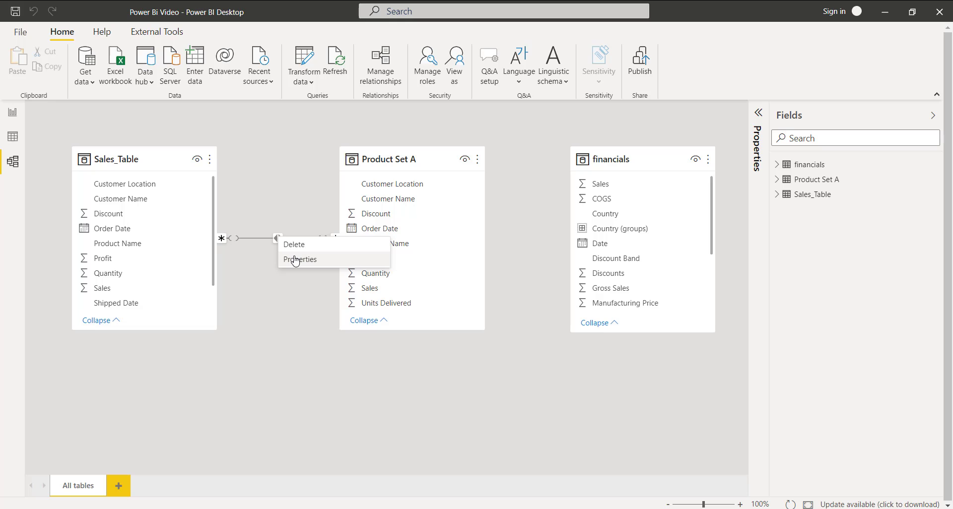
{"action": "left_click", "coordinate": [295, 259]}
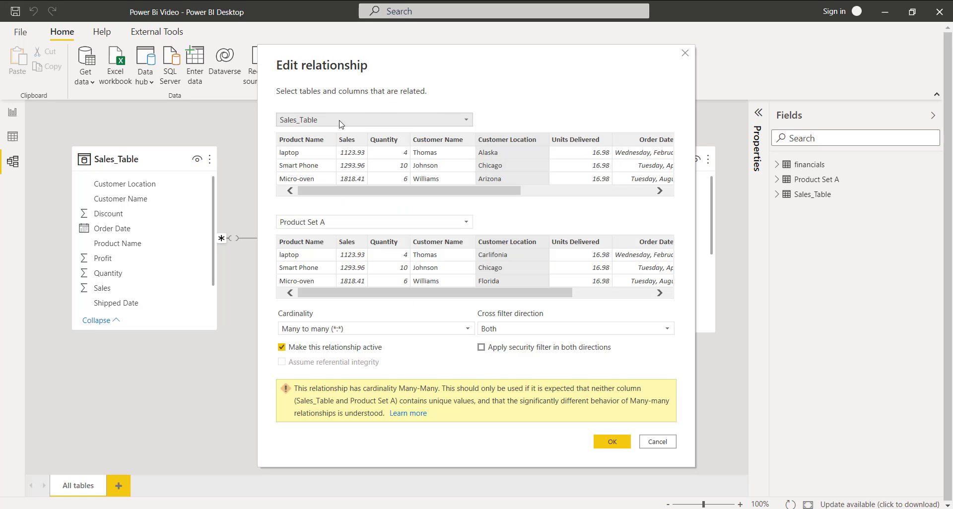
{"action": "left_click", "coordinate": [333, 124]}
{"action": "left_click", "coordinate": [332, 124]}
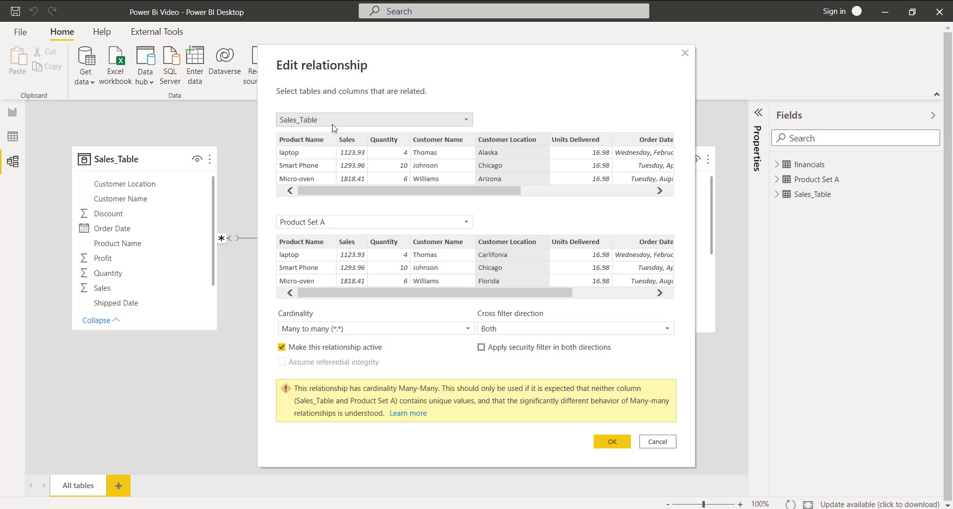
{"action": "left_click", "coordinate": [300, 124]}
{"action": "left_click", "coordinate": [300, 122]}
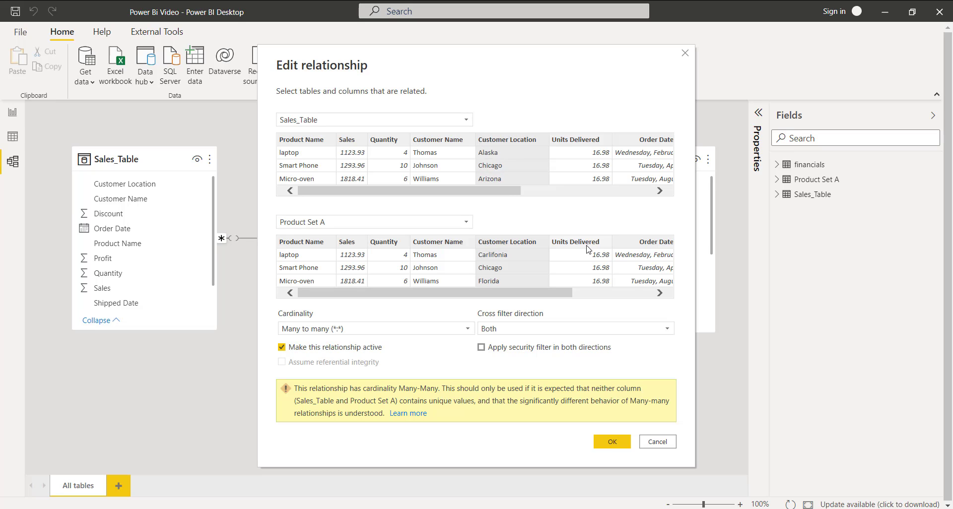
{"action": "left_click", "coordinate": [342, 328]}
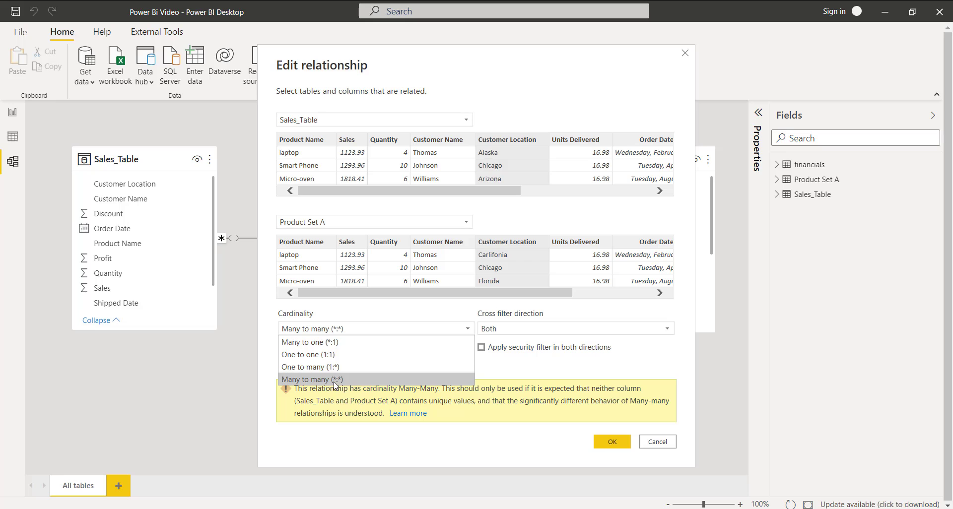
{"action": "left_click", "coordinate": [356, 380]}
{"action": "left_click", "coordinate": [611, 441]}
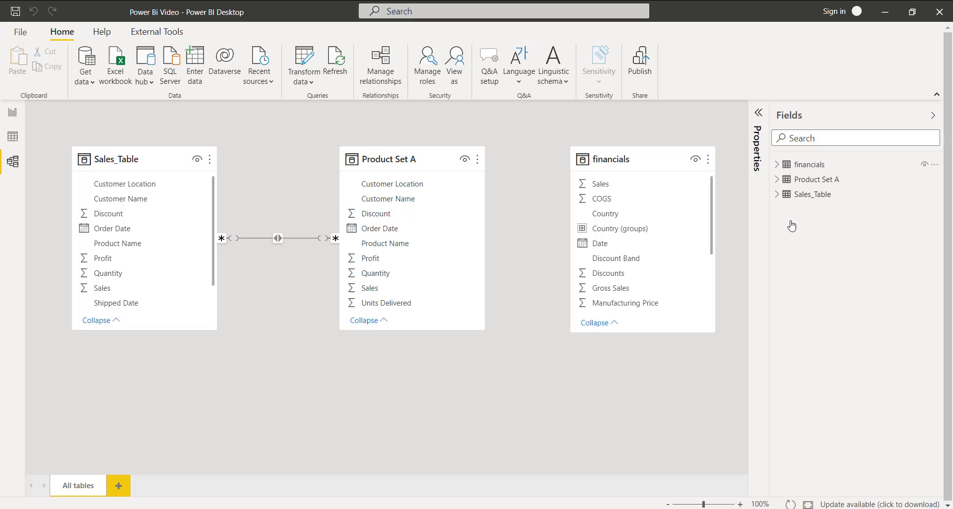
Step: On Page 1, add a stacked bar chart of Product Set A Sales by Sales_Table Customer Location
{"action": "left_click", "coordinate": [13, 113]}
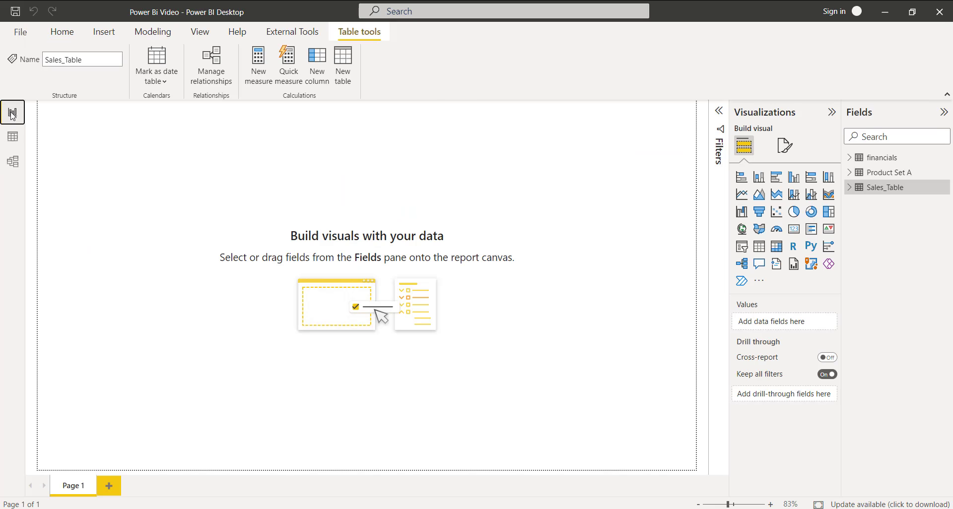
{"action": "left_click", "coordinate": [743, 183]}
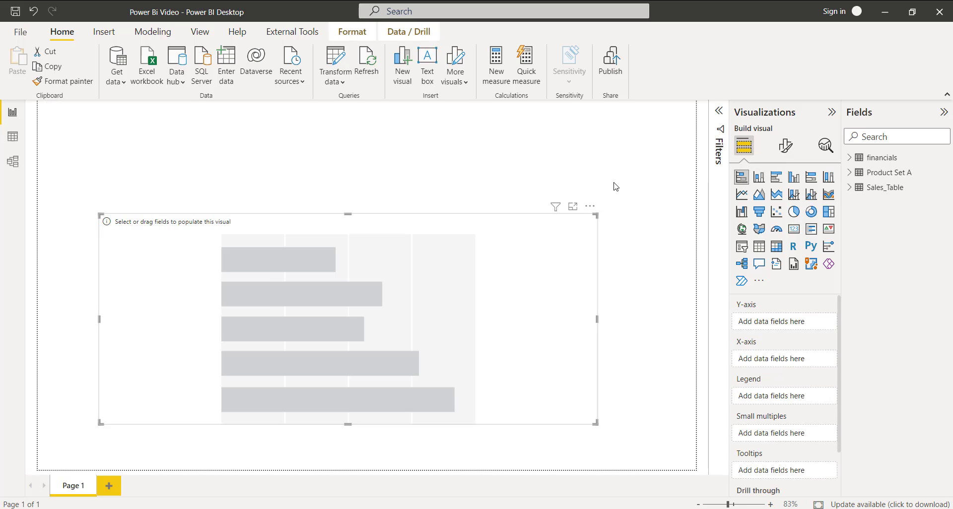
{"action": "left_click", "coordinate": [850, 173]}
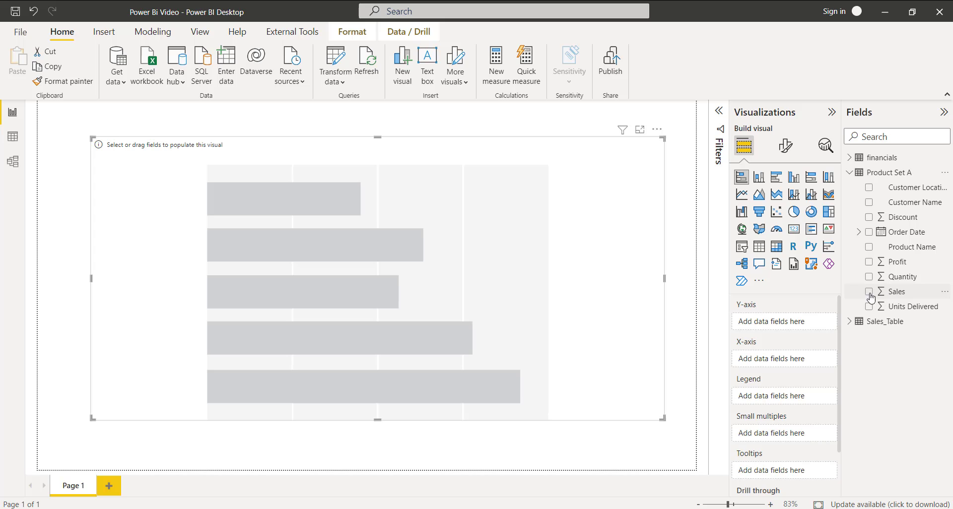
{"action": "left_click", "coordinate": [869, 292]}
{"action": "left_click", "coordinate": [850, 321]}
{"action": "left_click", "coordinate": [869, 336]}
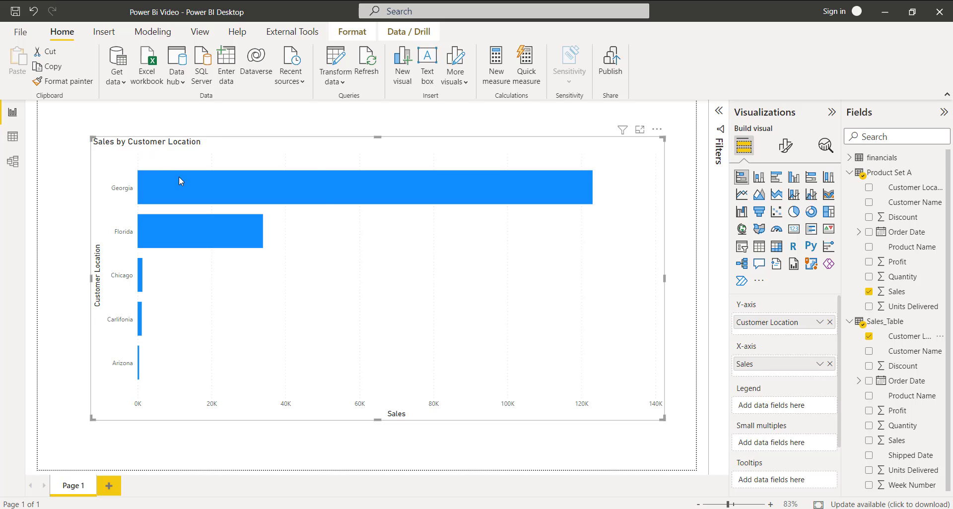
Step: Replace Customer Location with Sales_Table Product Name on the axis and enlarge the chart
{"action": "mouse_move", "coordinate": [179, 182]}
{"action": "mouse_move", "coordinate": [207, 233]}
{"action": "left_click", "coordinate": [829, 322]}
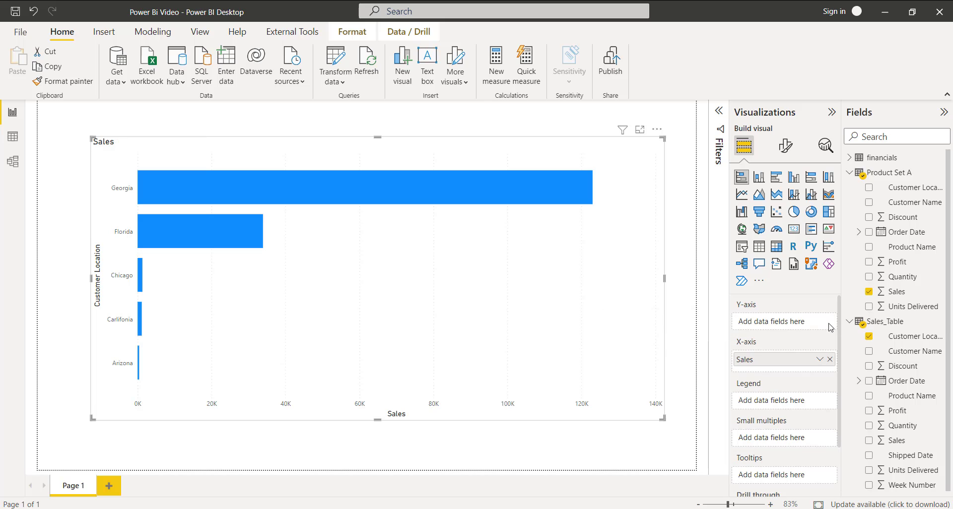
{"action": "left_click", "coordinate": [868, 396]}
{"action": "left_click_drag", "start_coordinate": [91, 135], "coordinate": [69, 119]}
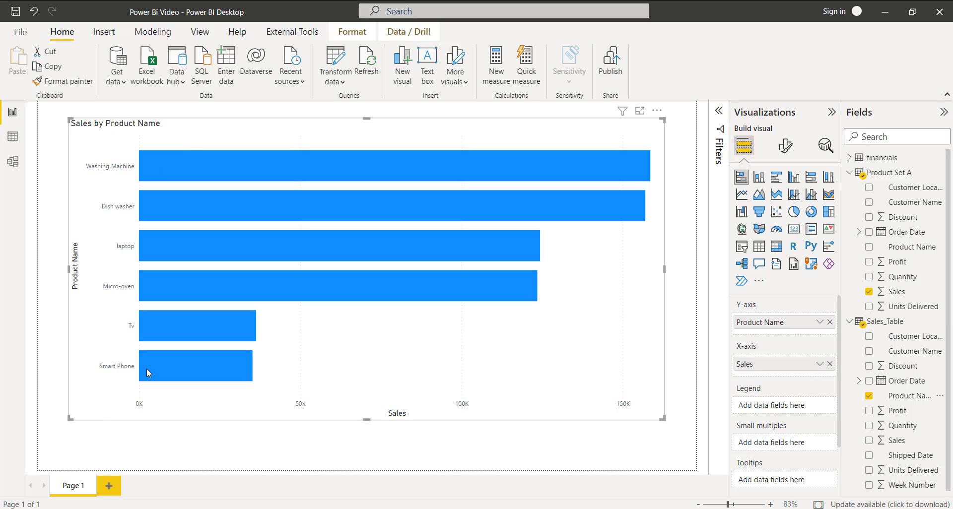
Step: Add a new blank report page with Ctrl+M
{"action": "mouse_move", "coordinate": [187, 334]}
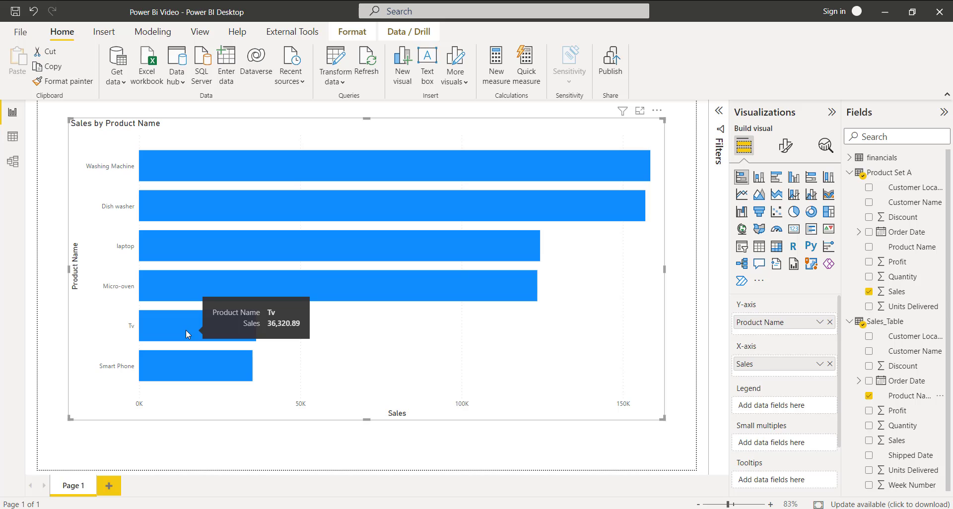
{"action": "mouse_move", "coordinate": [157, 267]}
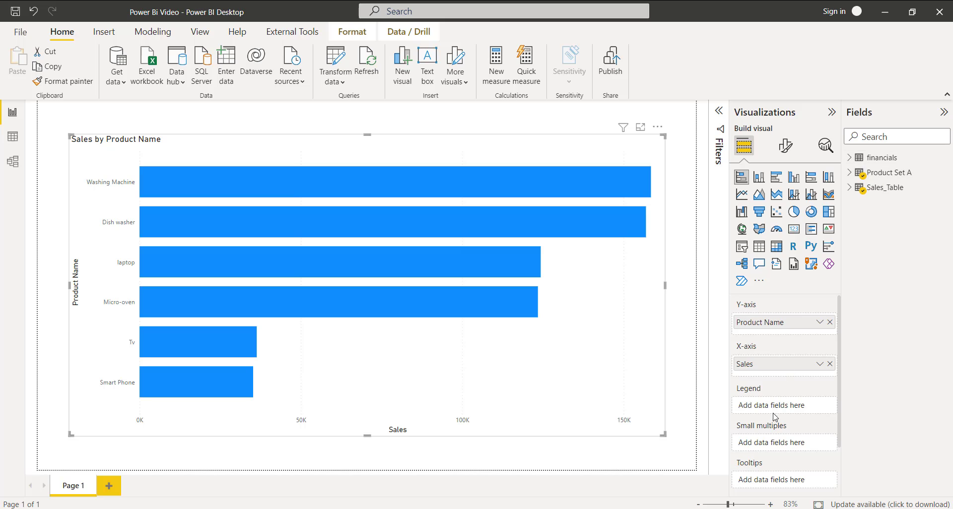
{"action": "key", "text": "ctrl+m"}
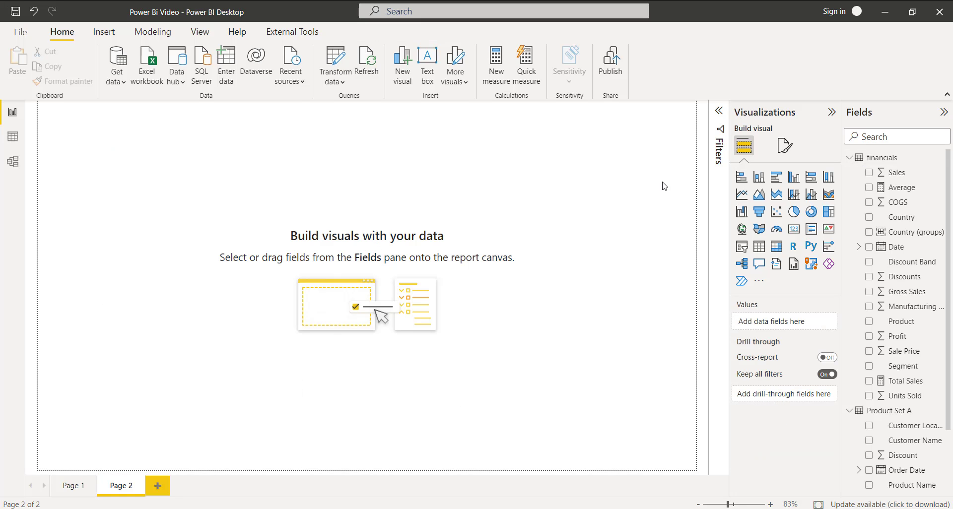
Step: Insert an empty stacked bar chart on Page 2 and collapse the financials and Product Set A field lists
{"action": "left_click", "coordinate": [741, 177]}
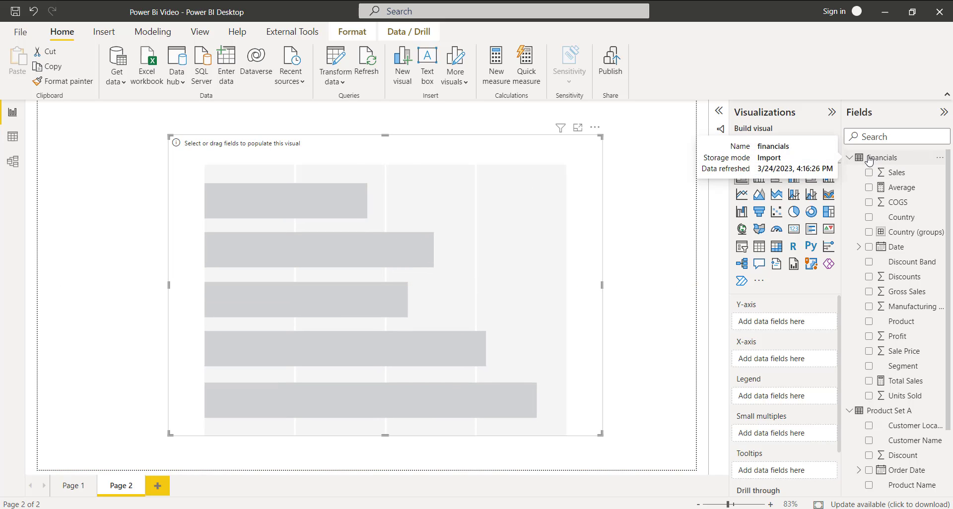
{"action": "left_click", "coordinate": [850, 158]}
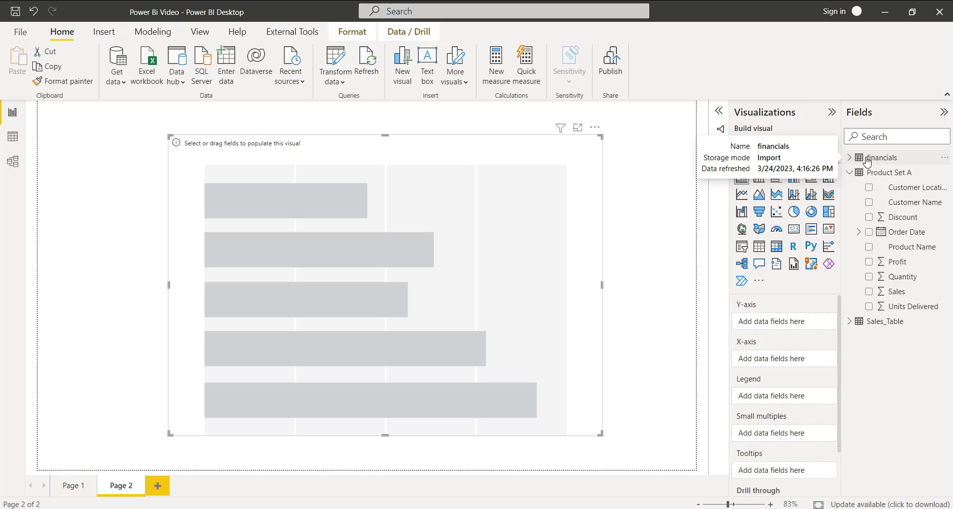
{"action": "left_click", "coordinate": [850, 172]}
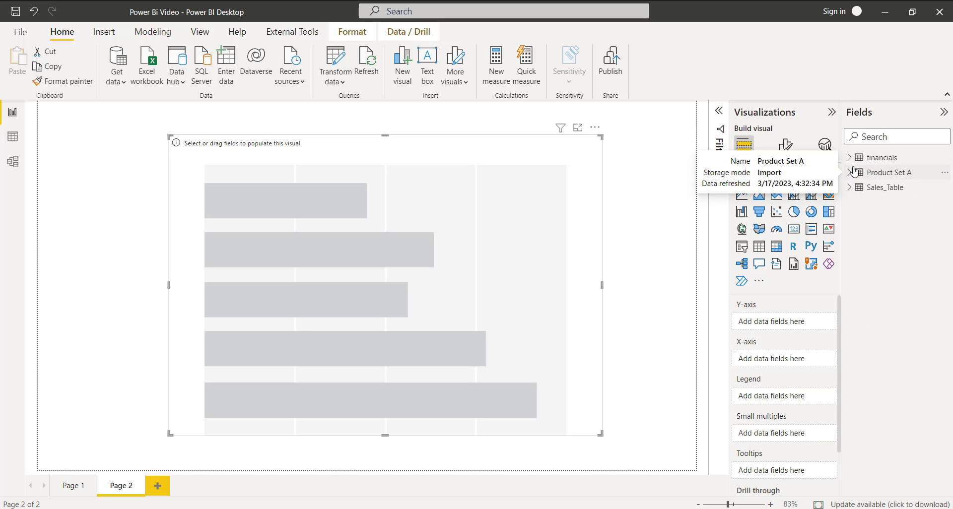
{"action": "left_click", "coordinate": [12, 161]}
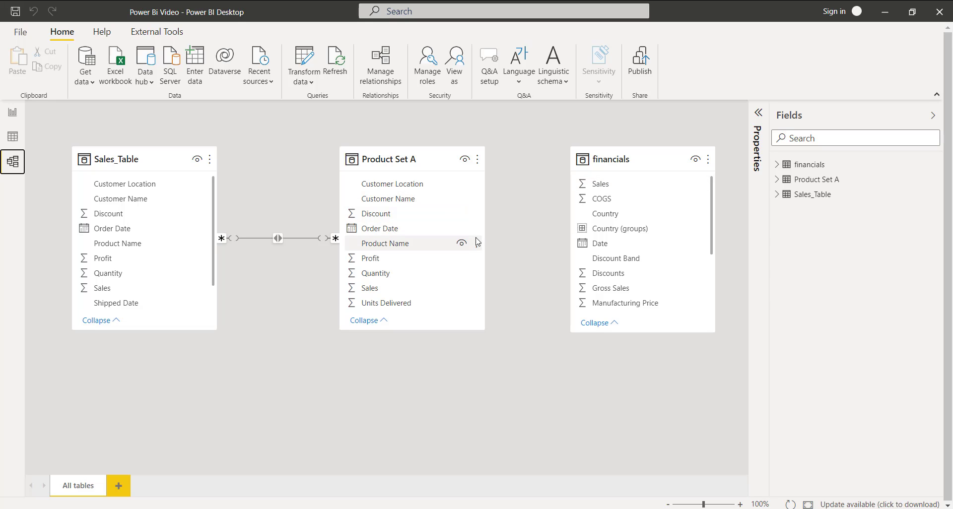
{"action": "left_click", "coordinate": [11, 114]}
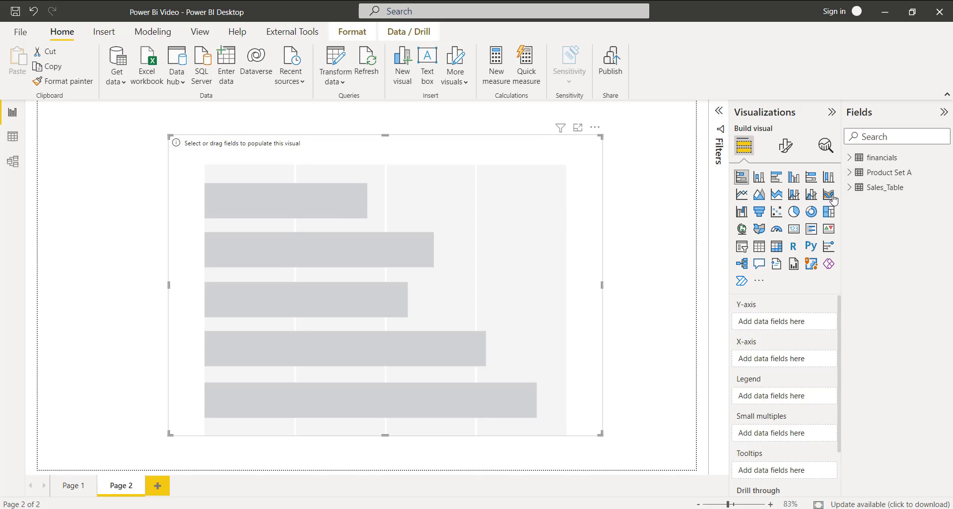
Step: Chart financials Sales by Product Set A Customer Location, enlarge it, and switch to Model view
{"action": "left_click", "coordinate": [849, 159]}
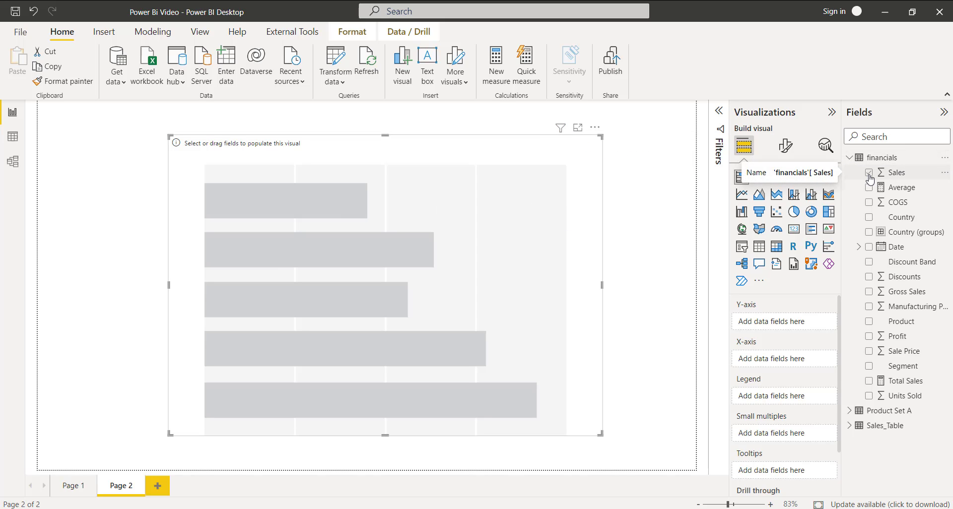
{"action": "left_click", "coordinate": [870, 175]}
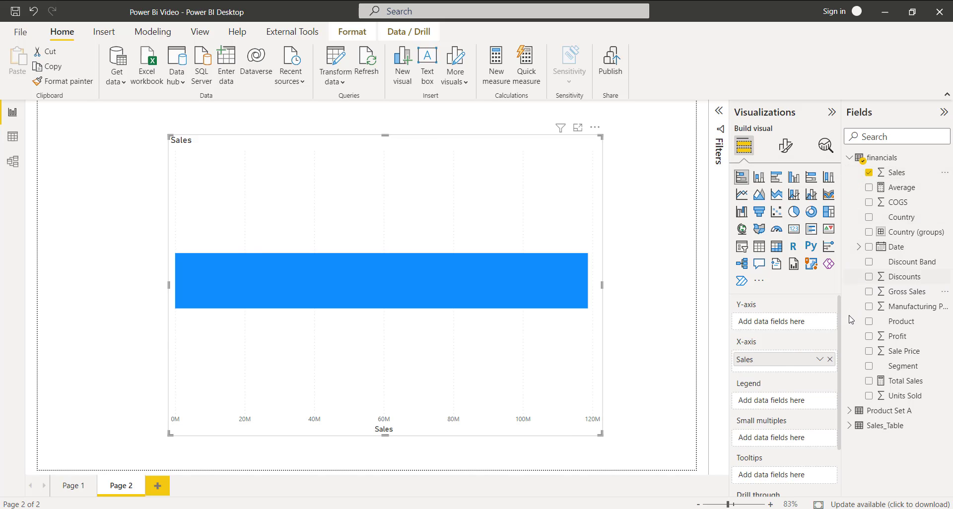
{"action": "left_click", "coordinate": [849, 411]}
{"action": "scroll", "coordinate": [860, 388], "scroll_direction": "down", "scroll_amount": 1}
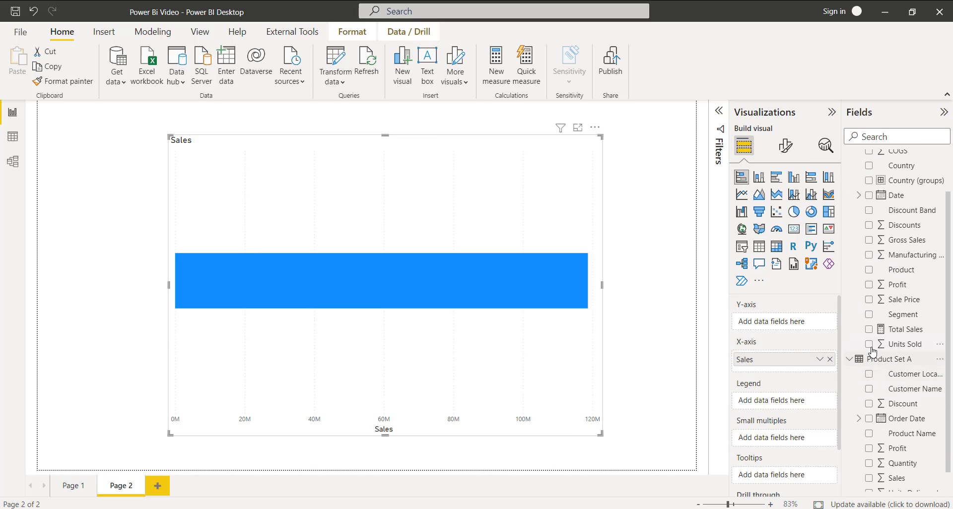
{"action": "left_click", "coordinate": [869, 375]}
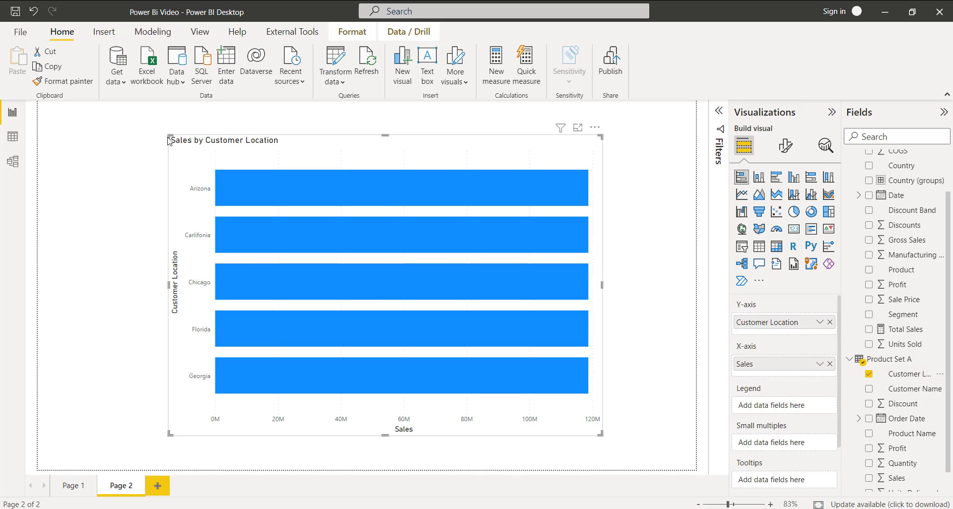
{"action": "left_click_drag", "start_coordinate": [166, 136], "coordinate": [150, 122]}
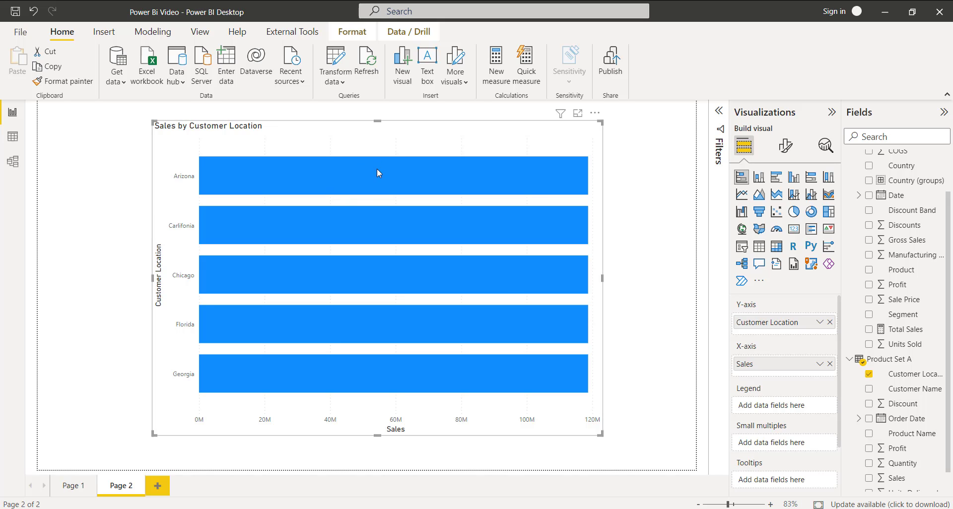
{"action": "left_click", "coordinate": [12, 163]}
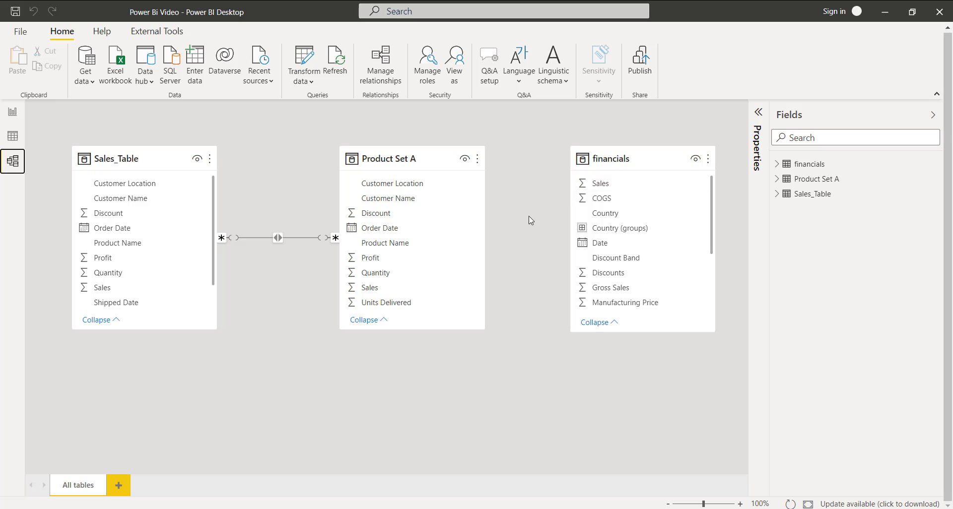
Step: Create a one-to-many relationship from Product Set A to financials on Sales, then return to the report
{"action": "left_click_drag", "start_coordinate": [395, 292], "coordinate": [603, 185]}
{"action": "double_click", "coordinate": [530, 241]}
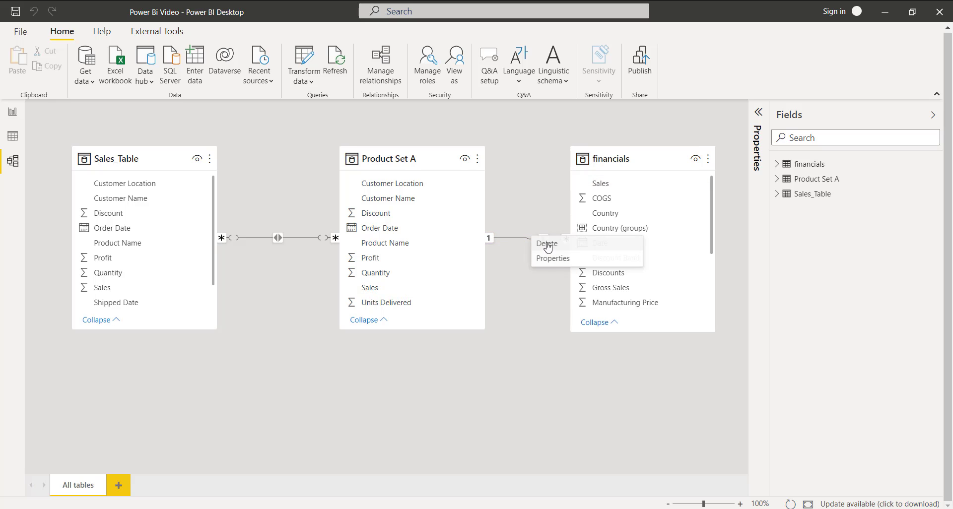
{"action": "left_click", "coordinate": [606, 416]}
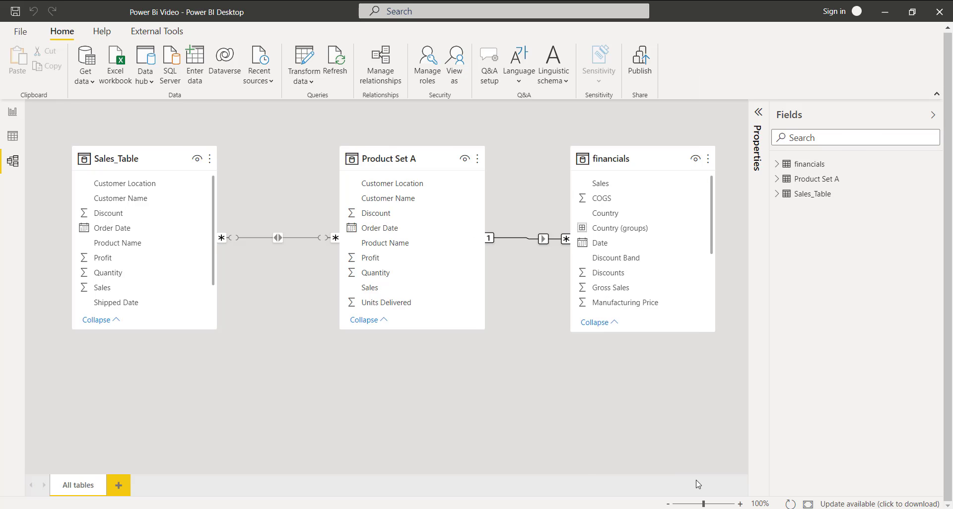
{"action": "left_click", "coordinate": [12, 111]}
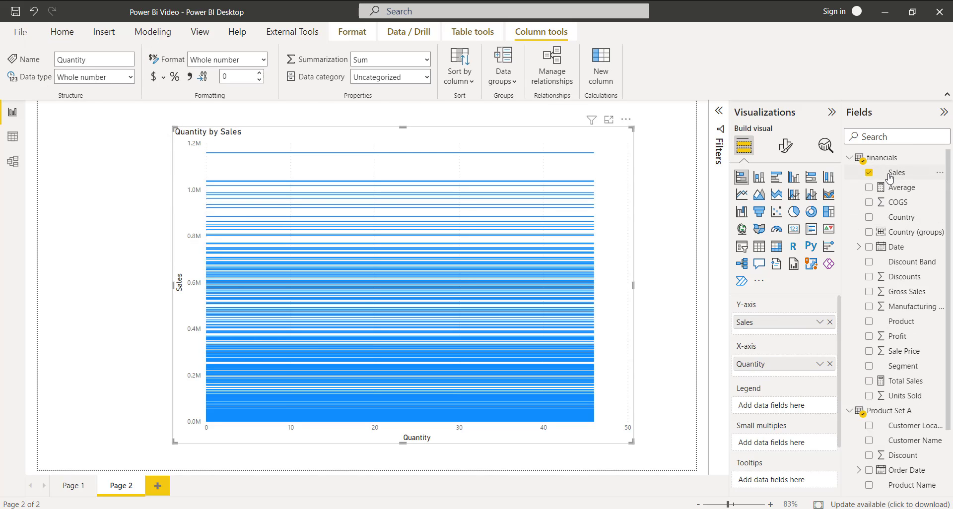
{"action": "scroll", "coordinate": [937, 276], "scroll_direction": "down", "scroll_amount": 2}
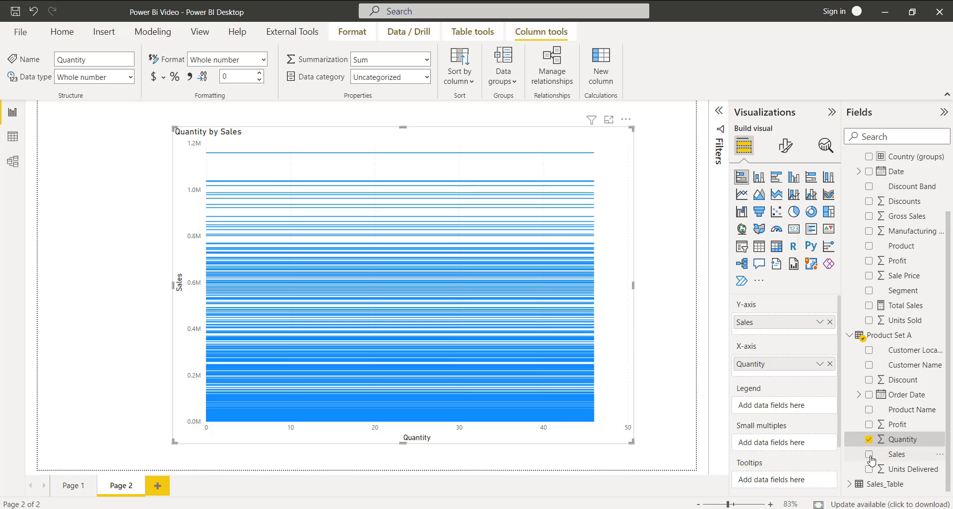
{"action": "left_click", "coordinate": [348, 278]}
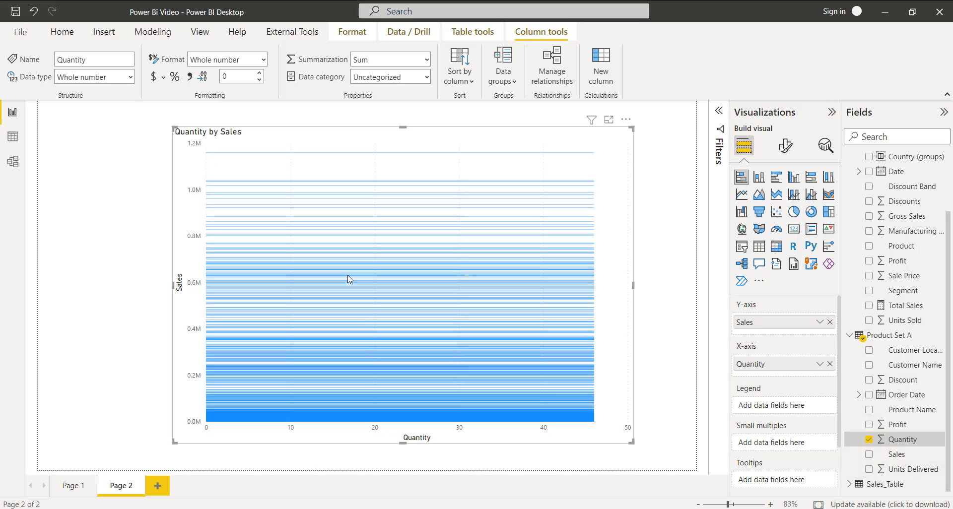